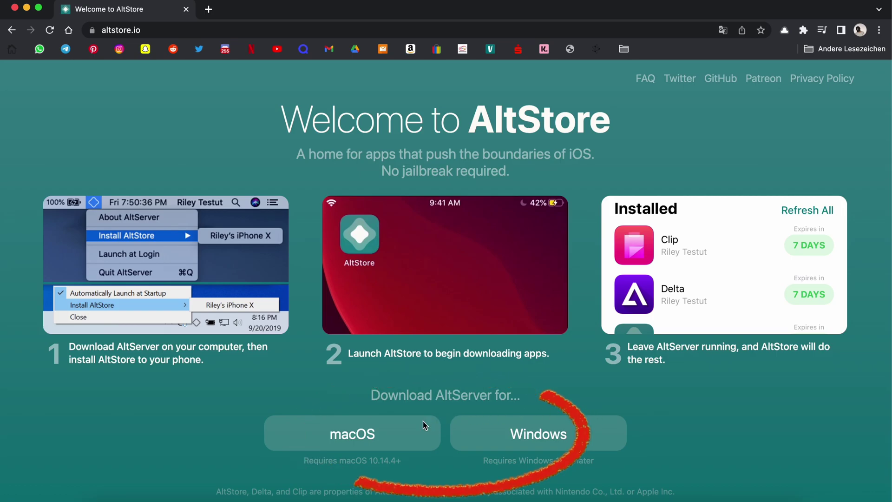
Step: Download altserver.zip for macOS from the altstore.io download section
left_click(358, 436)
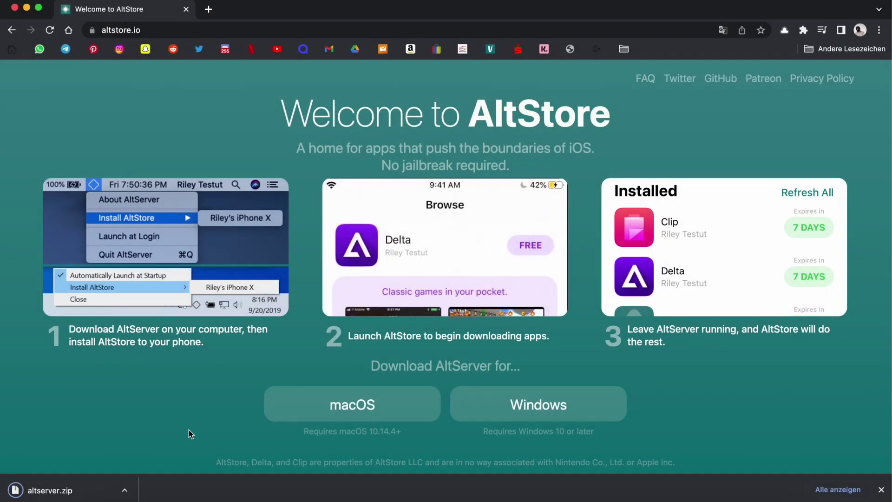
Step: Reveal altserver.zip in Finder, unzip it, and drag AltServer.app onto Programme
left_click(124, 490)
left_click(146, 475)
double_click(217, 160)
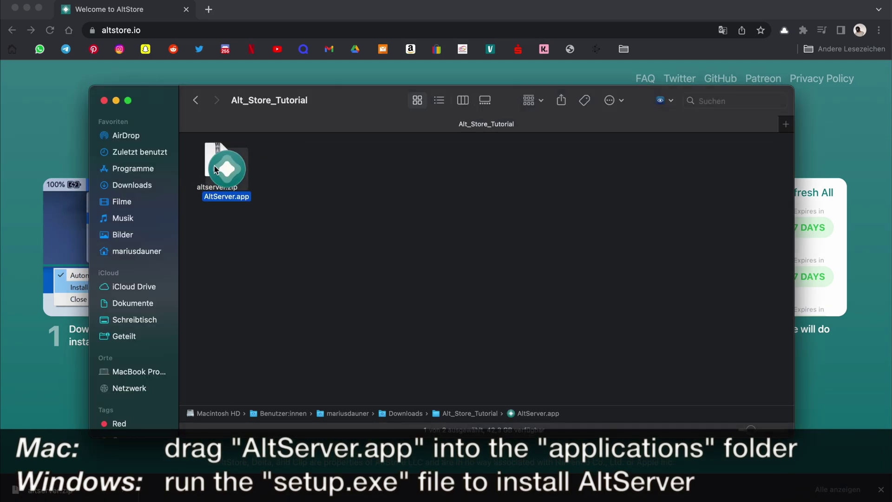
left_click_drag(282, 170, 125, 168)
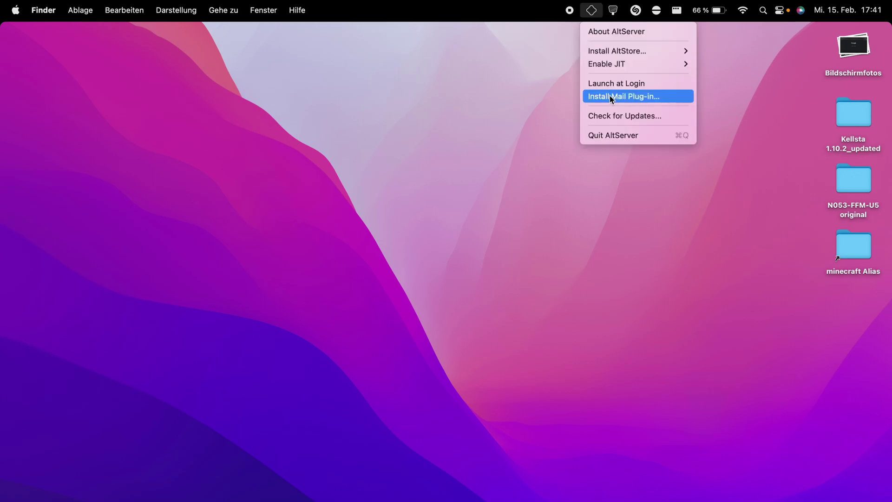
Step: Install AltServer's Mail plug-in, authorising with the computer account password
left_click(609, 96)
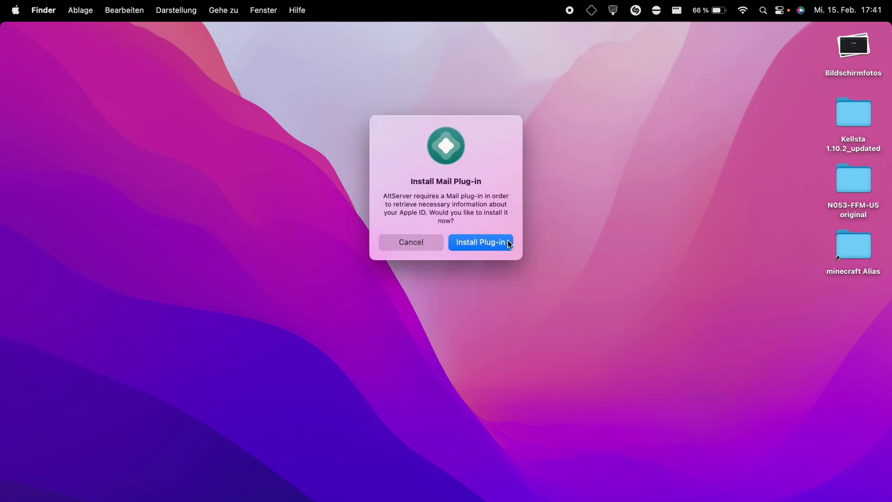
left_click(508, 242)
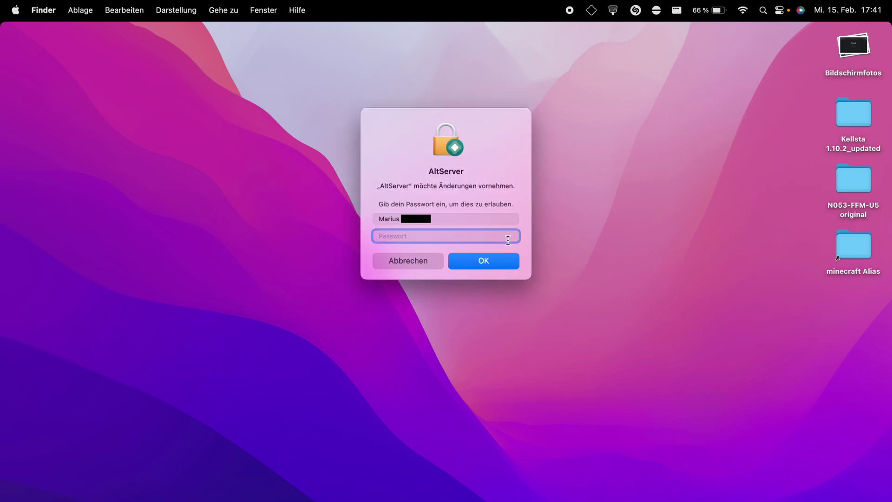
type("•••••••••")
key("Return")
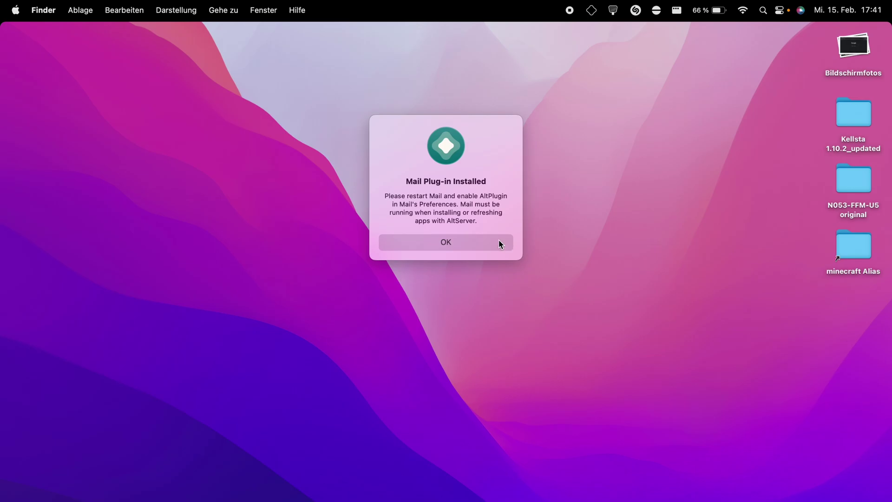
left_click(499, 241)
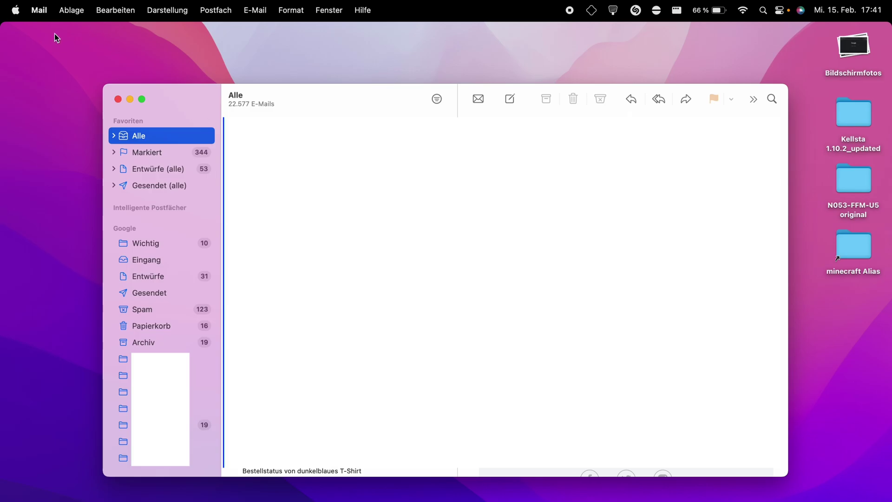
Step: Open Mail's Einstellungen and choose 'Plug-Ins verwalten' on the Allgemein tab
left_click(40, 13)
left_click(51, 51)
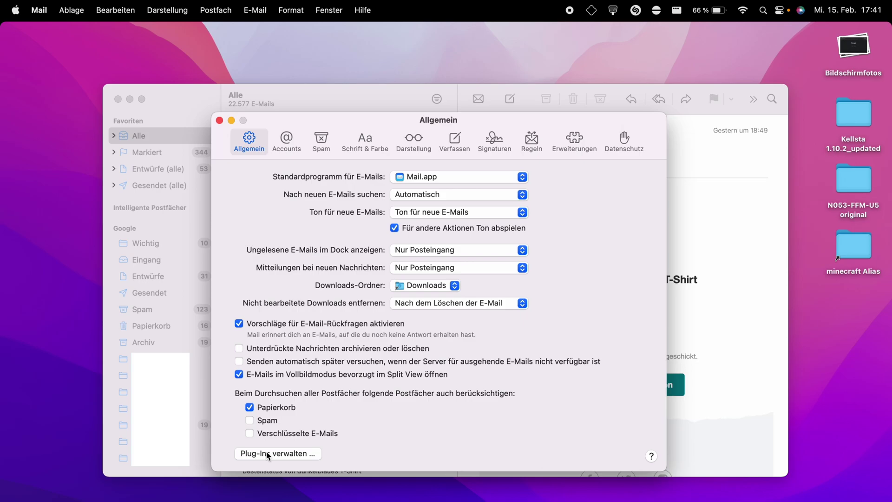
left_click(268, 454)
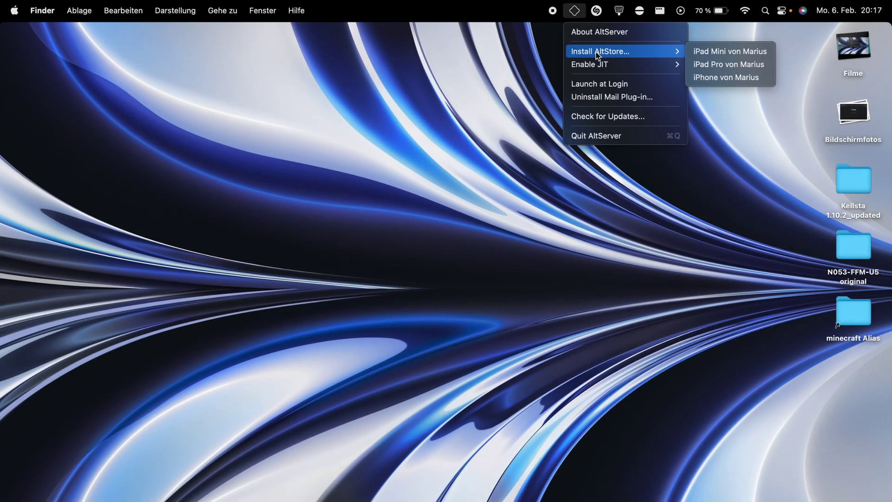
Step: Install AltStore onto the iPad Pro, signing in with the Apple ID and its password
left_click(723, 65)
type("ma")
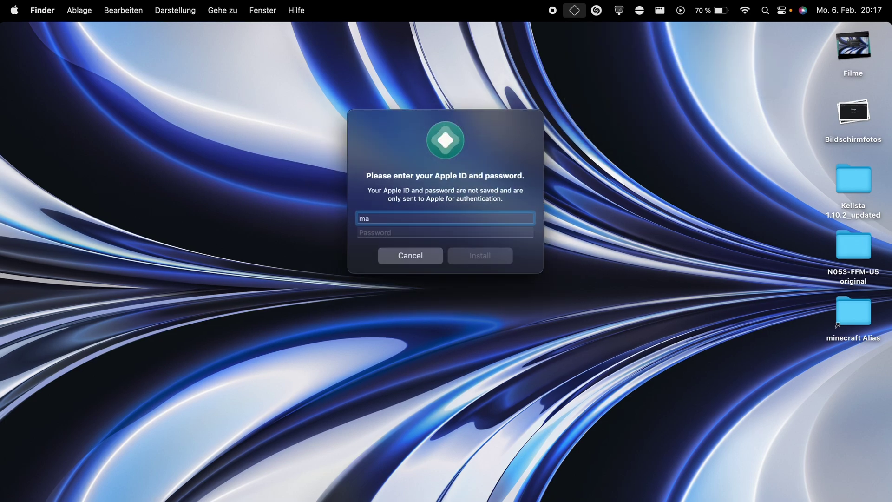
type("rius")
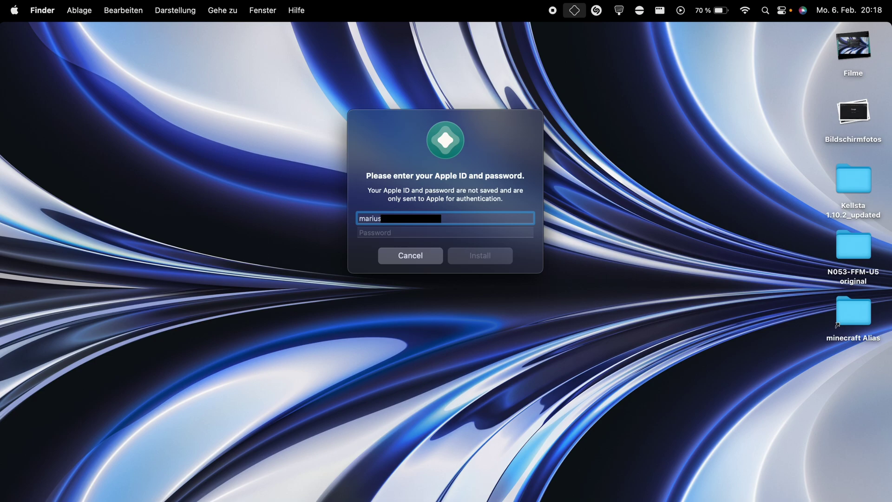
key("Tab")
type("••••")
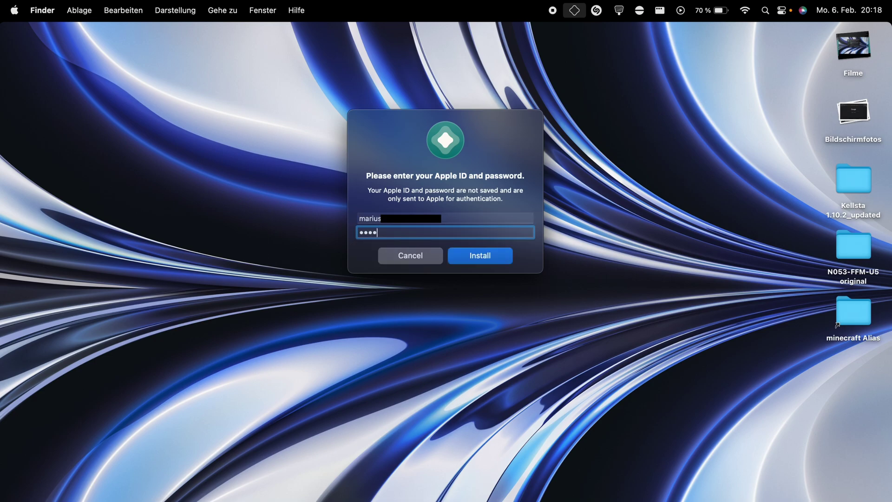
type("••••••••")
key("Return")
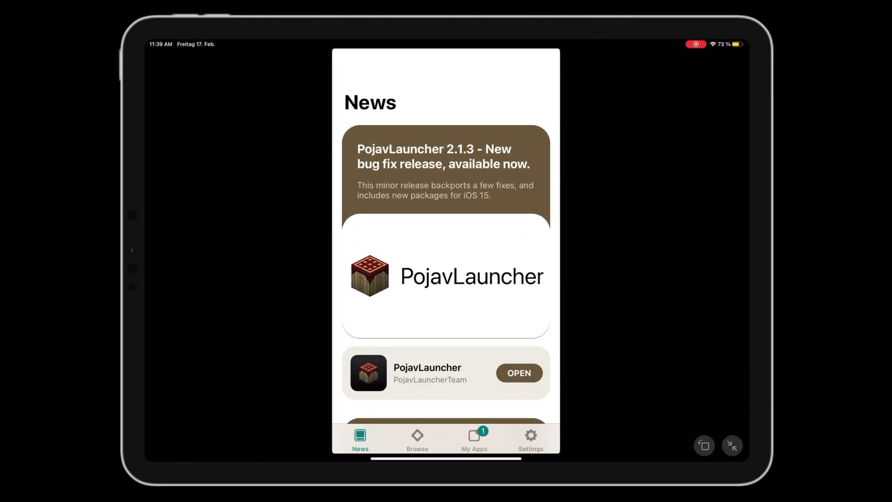
Step: Add OatmealDome's AltStore Source from Browse > Sources
left_click(417, 439)
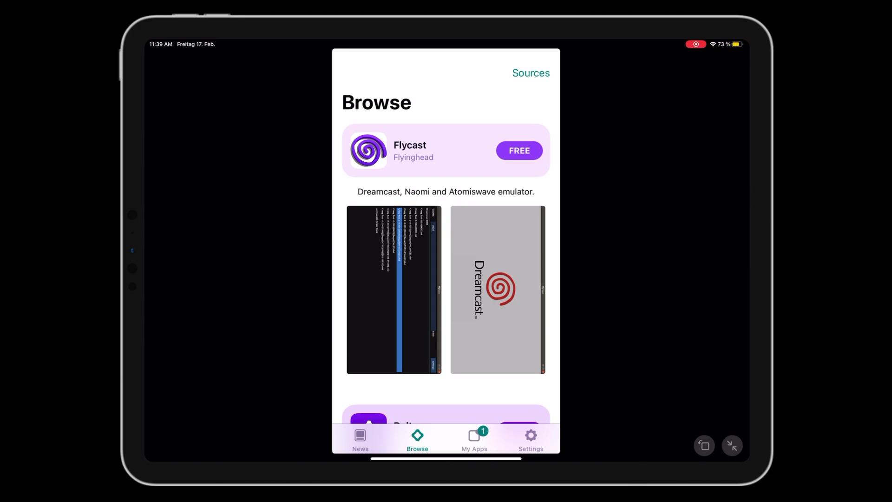
left_click(531, 73)
scroll(446, 278, "down", 5)
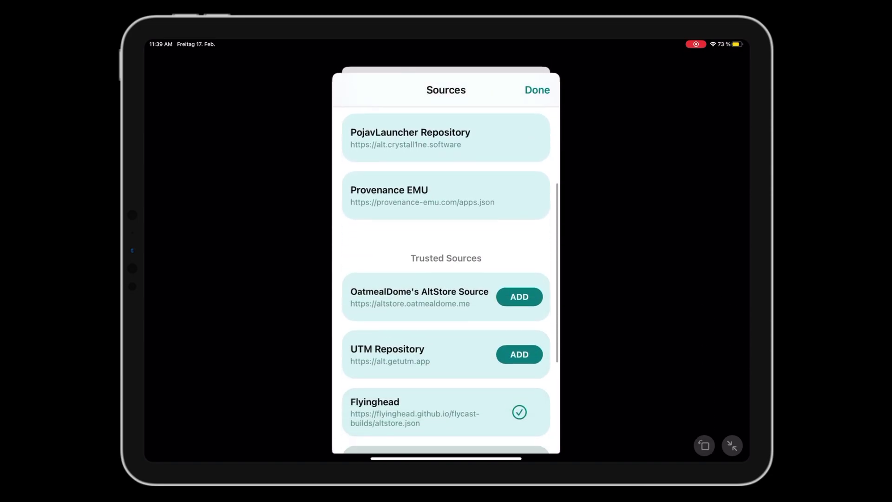
left_click(519, 243)
left_click(486, 289)
left_click(537, 90)
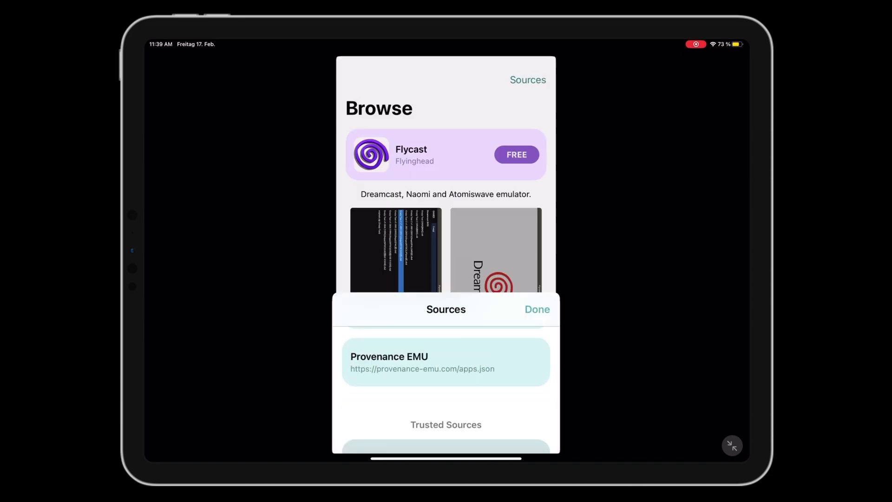
Step: Install DolphiniOS for free from its app page and view My Apps
scroll(446, 251, "down", 10)
left_click(418, 134)
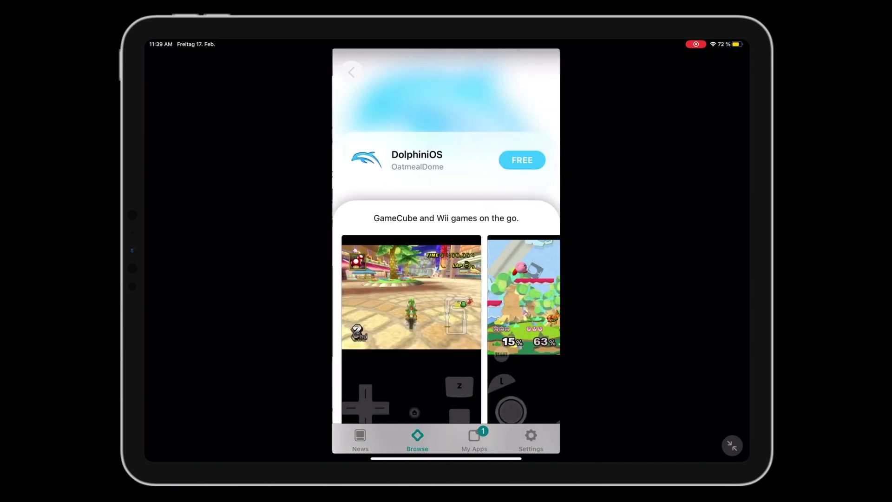
left_click(522, 159)
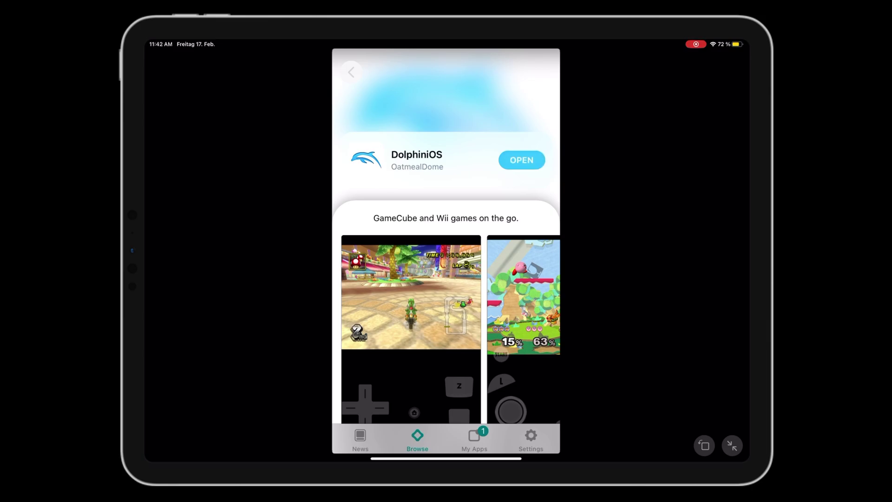
left_click(473, 439)
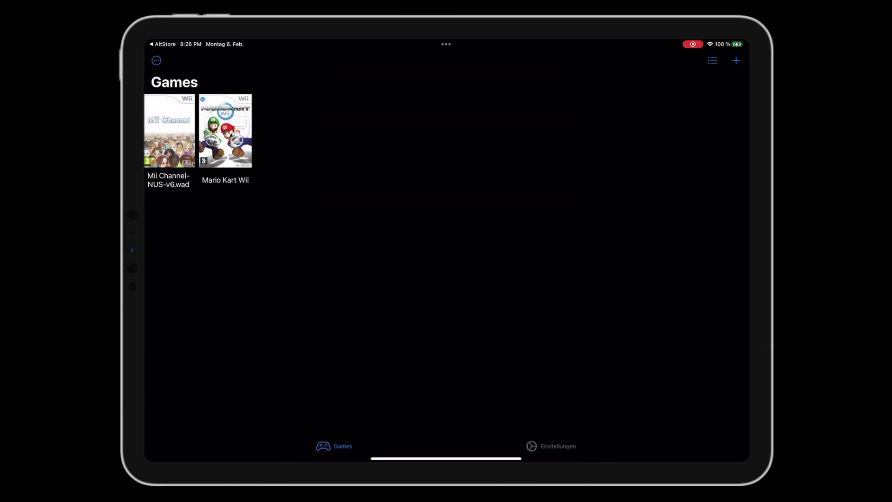
Step: Open DolphiniOS's + Files picker for adding a game, then cancel it with Abbrechen
left_click(735, 61)
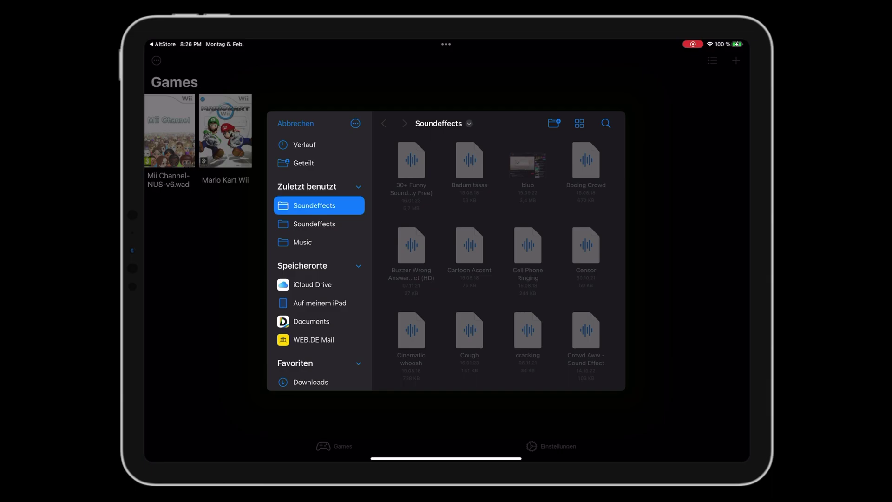
left_click(295, 124)
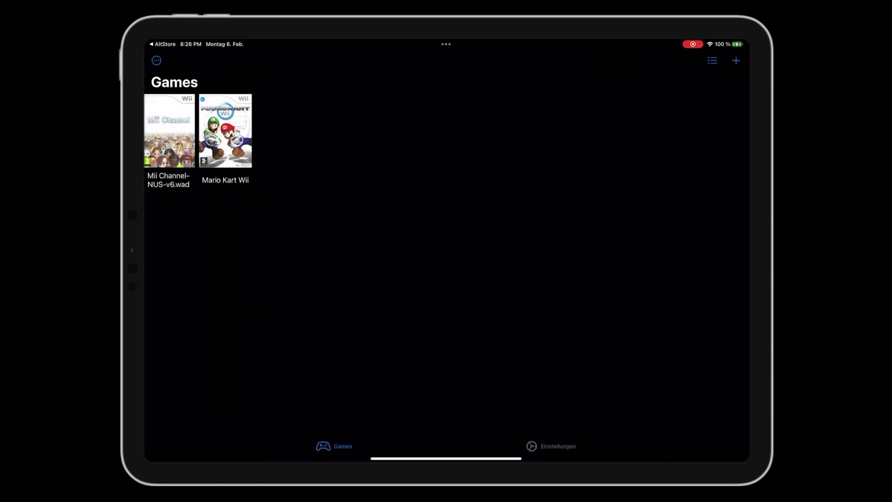
Step: Search Google for '[game_name] iso europe'
type("[")
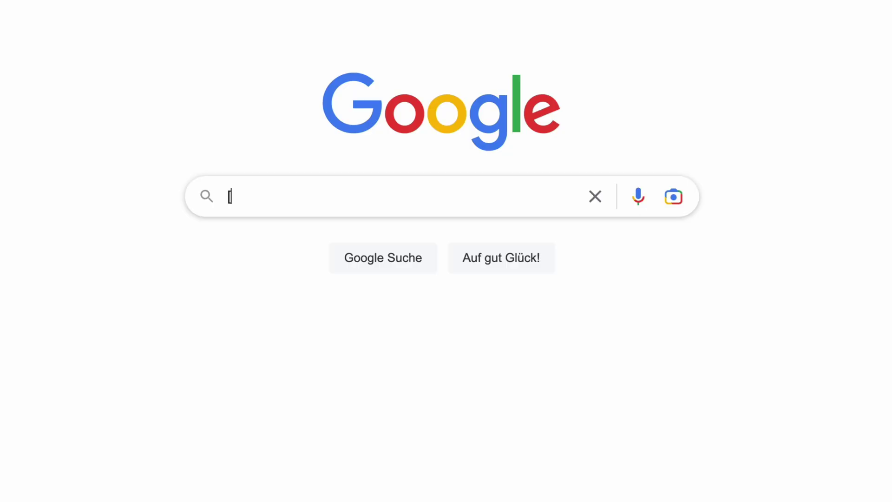
type("game_name] iso")
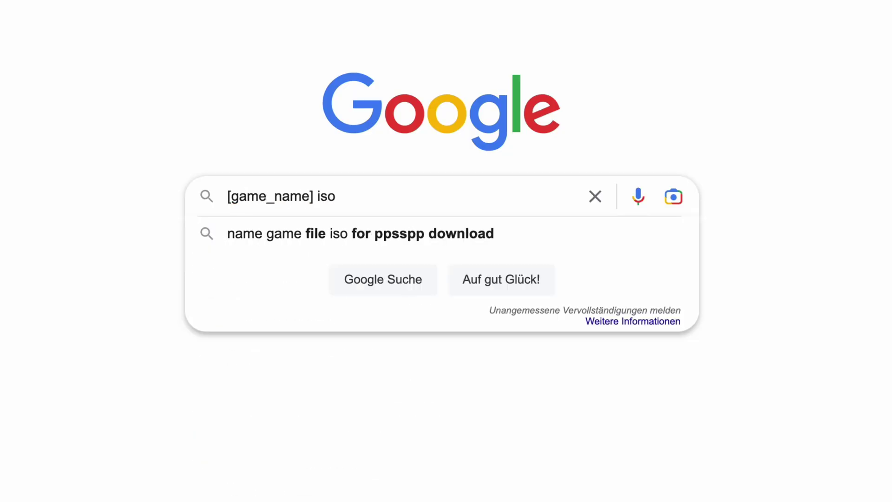
type(" europe")
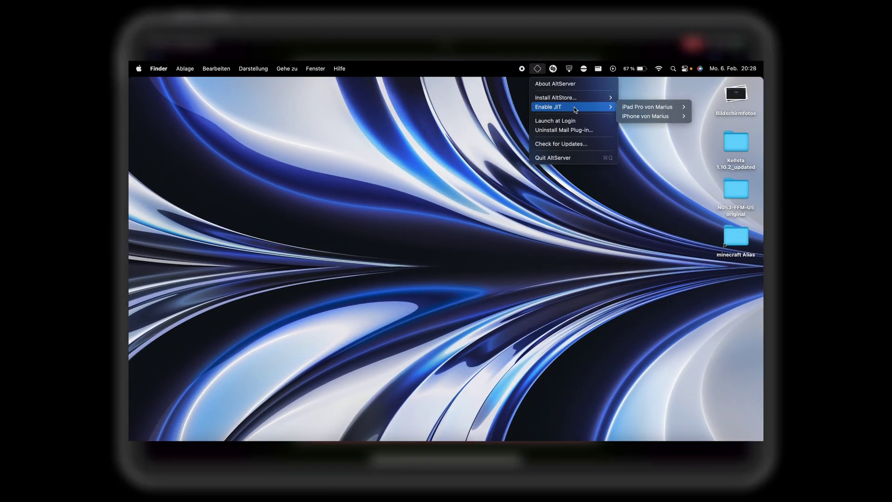
mouse_move(671, 78)
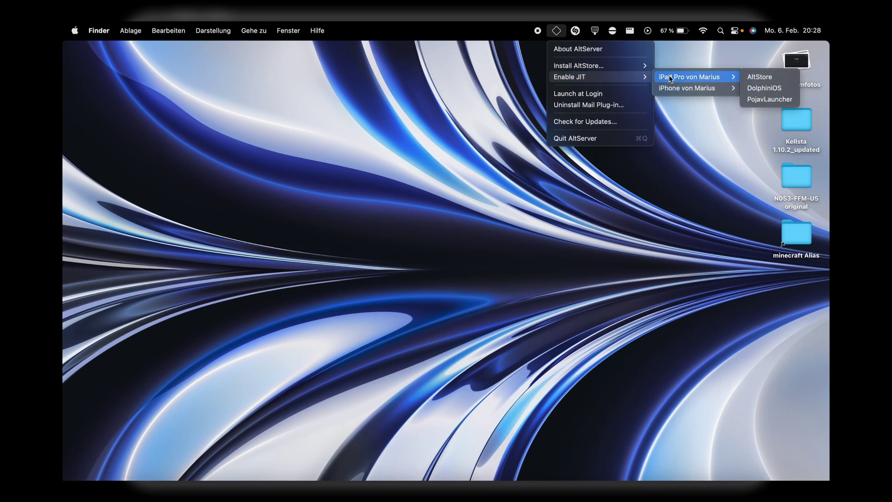
Step: Choose Enable JIT > iPad Pro > DolphiniOS from the AltServer menu
left_click(785, 91)
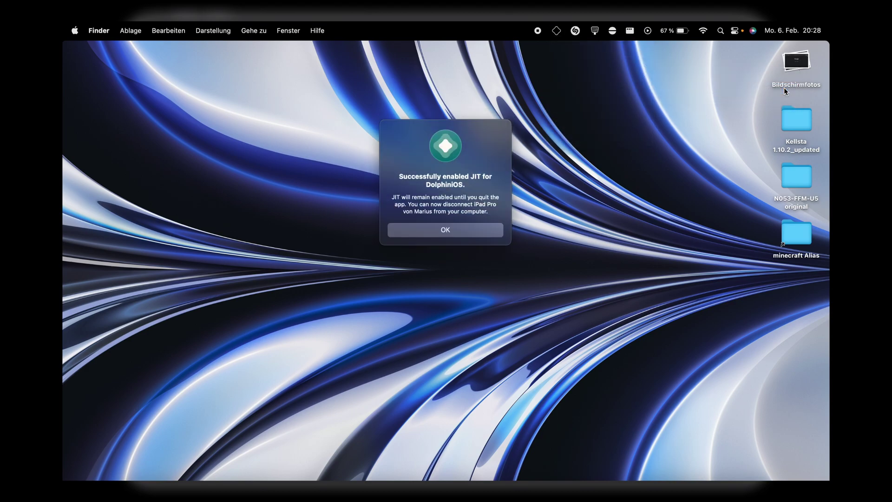